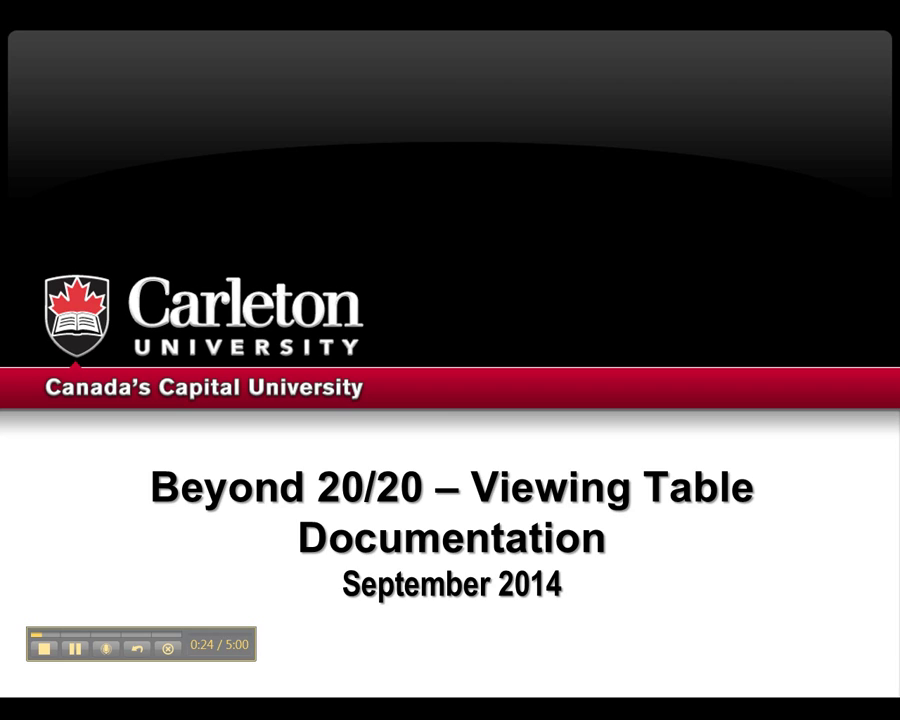
- End the Viewing Table Documentation slideshow, back in the deck at slide 33 of 33
key("Escape")
- Switch to Internet Explorer and open the odesi data portal from the MacOdrum Library Data page
left_click(92, 596)
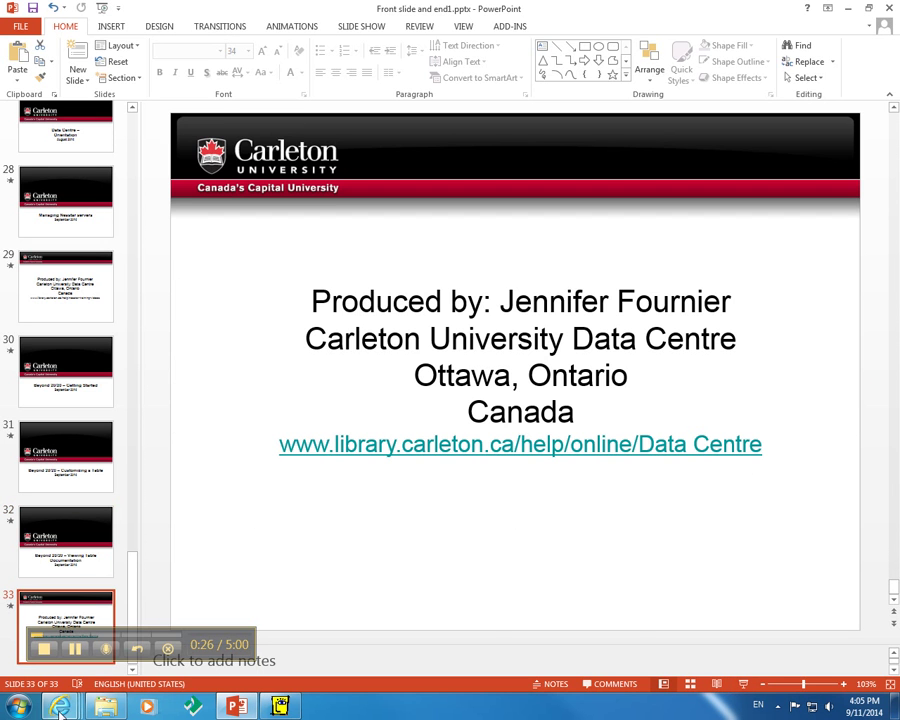
mouse_move(115, 688)
left_click(390, 603)
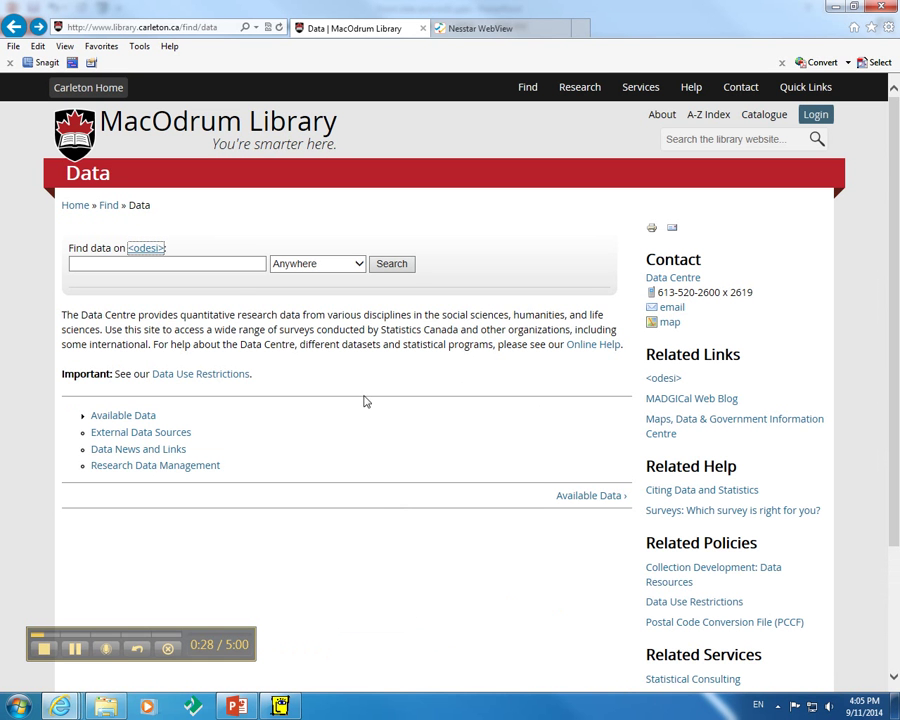
left_click(143, 256)
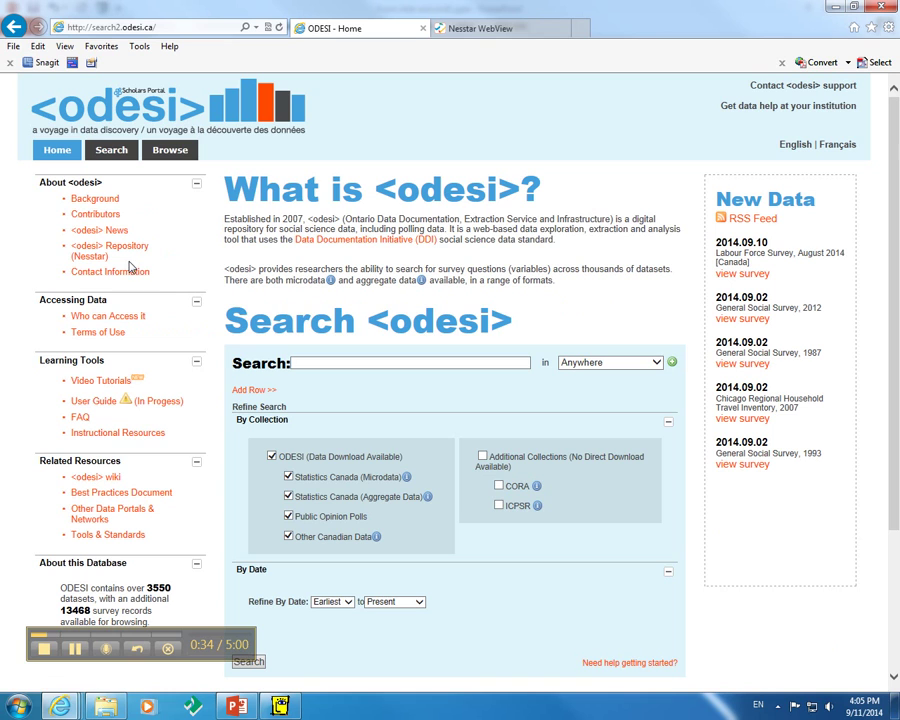
left_click(482, 28)
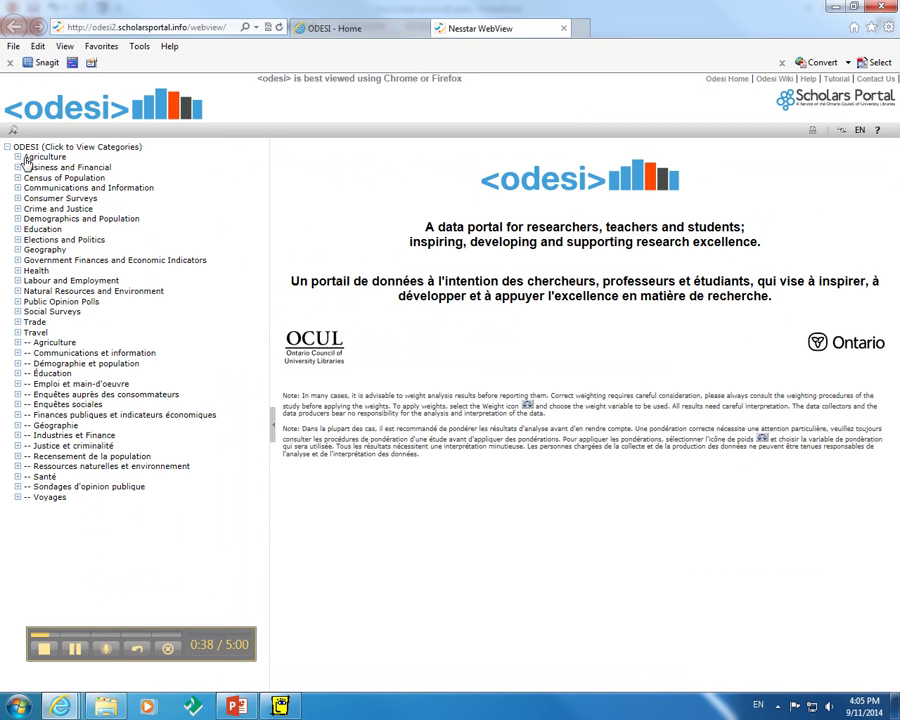
- Browse Agriculture > CANADA > Census of Agriculture > 2001 to the B2020 dataset's Other Documentation links
left_click(17, 157)
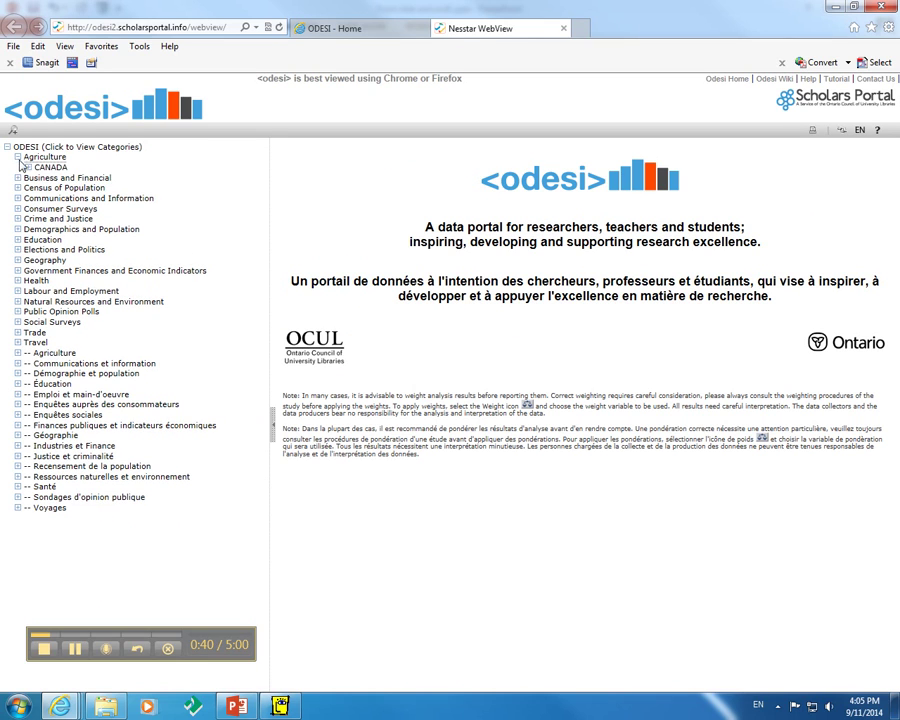
left_click(28, 167)
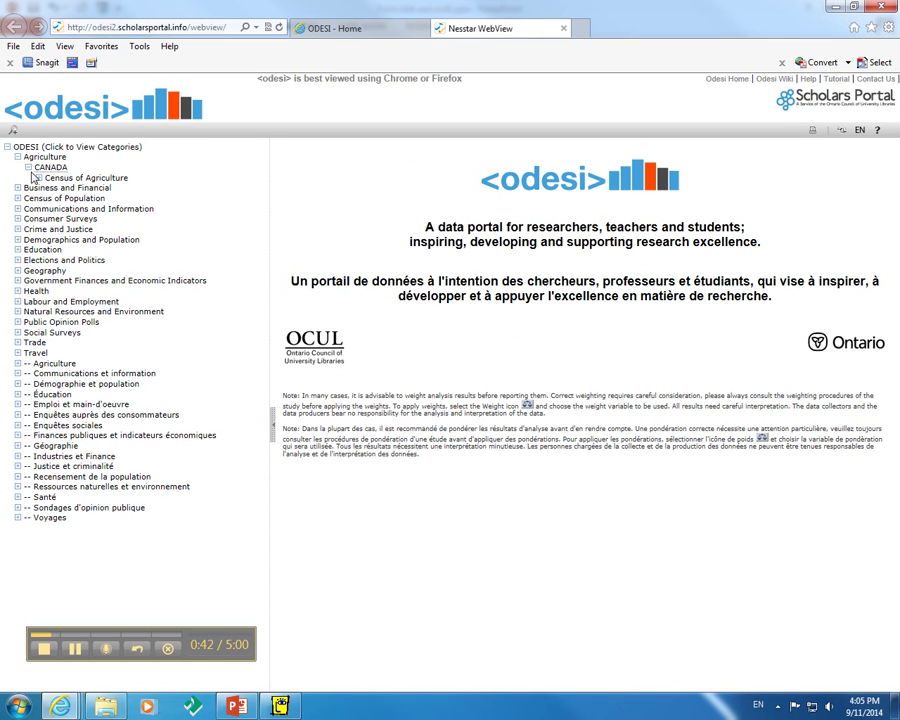
left_click(39, 178)
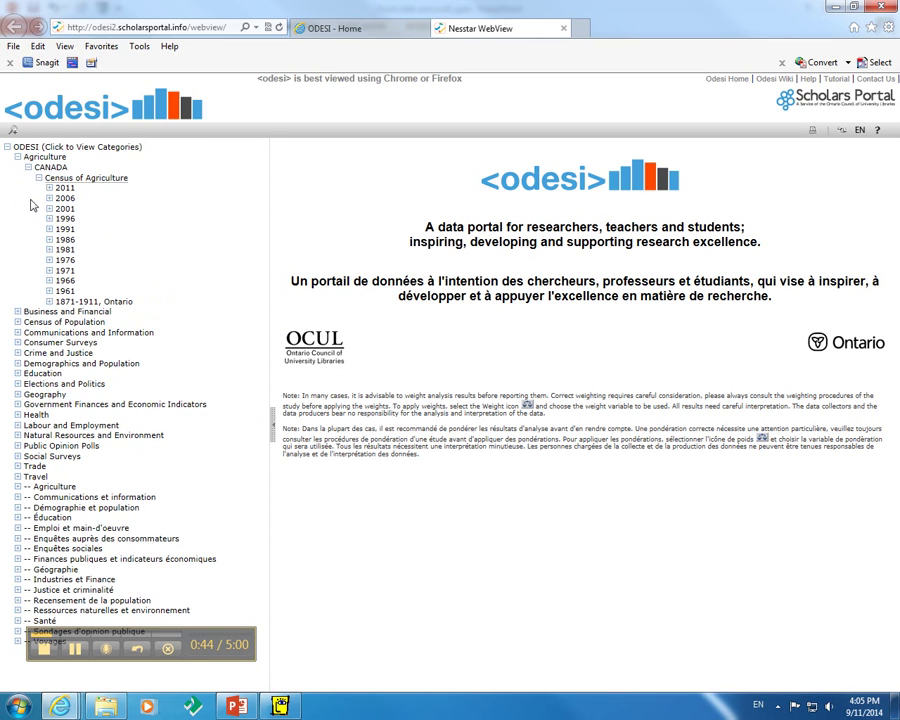
left_click(49, 209)
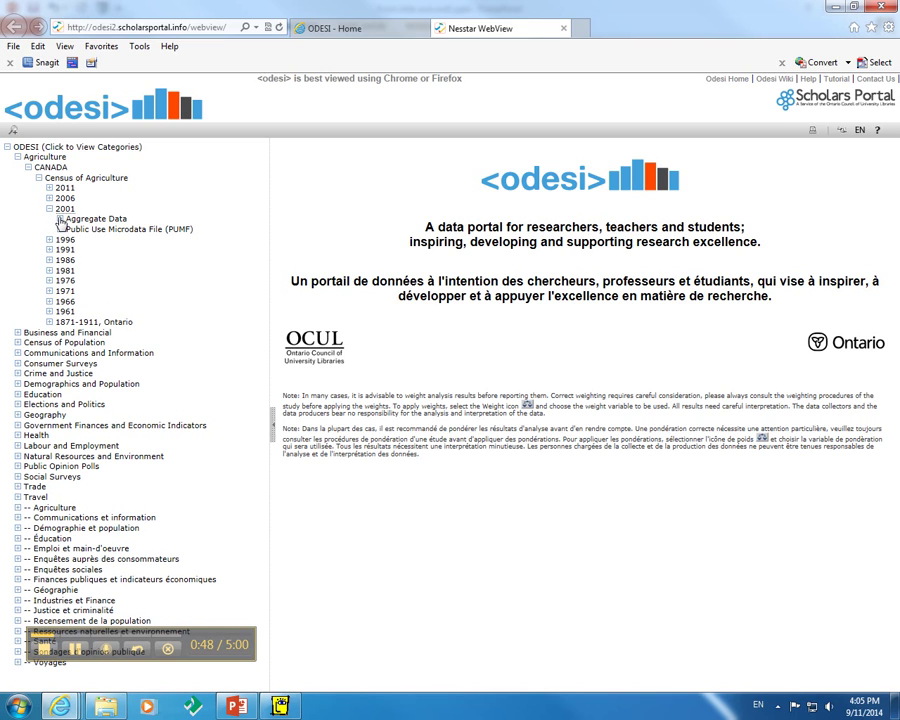
left_click(60, 219)
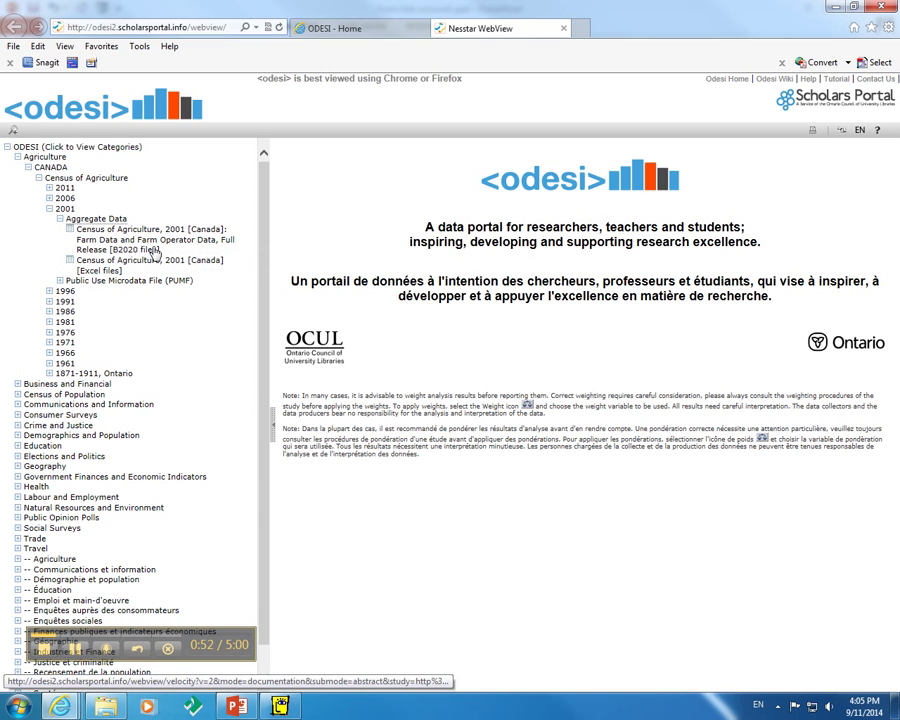
left_click(104, 238)
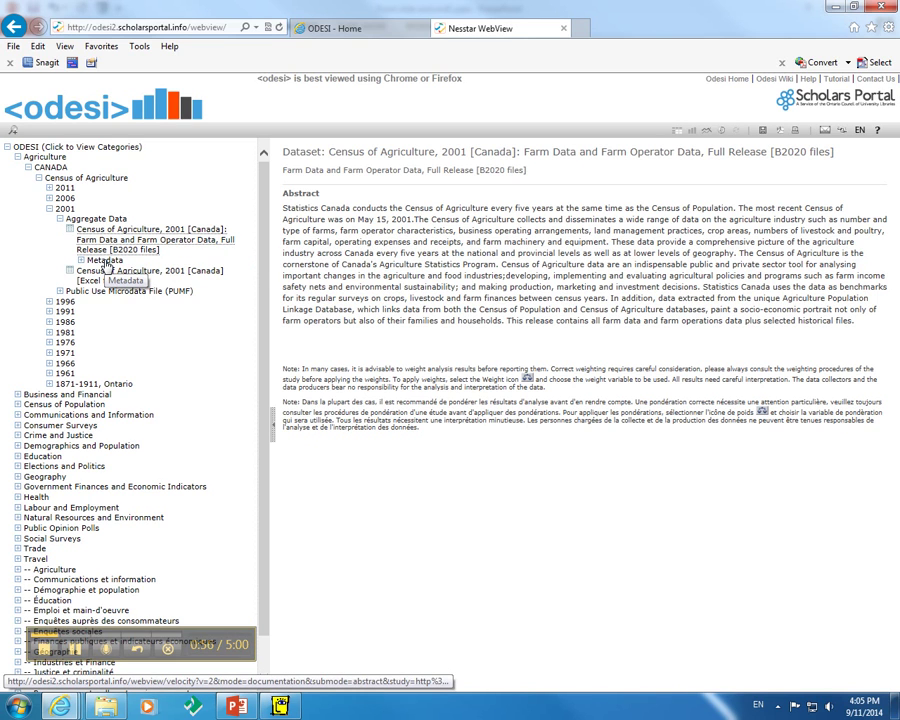
left_click(104, 260)
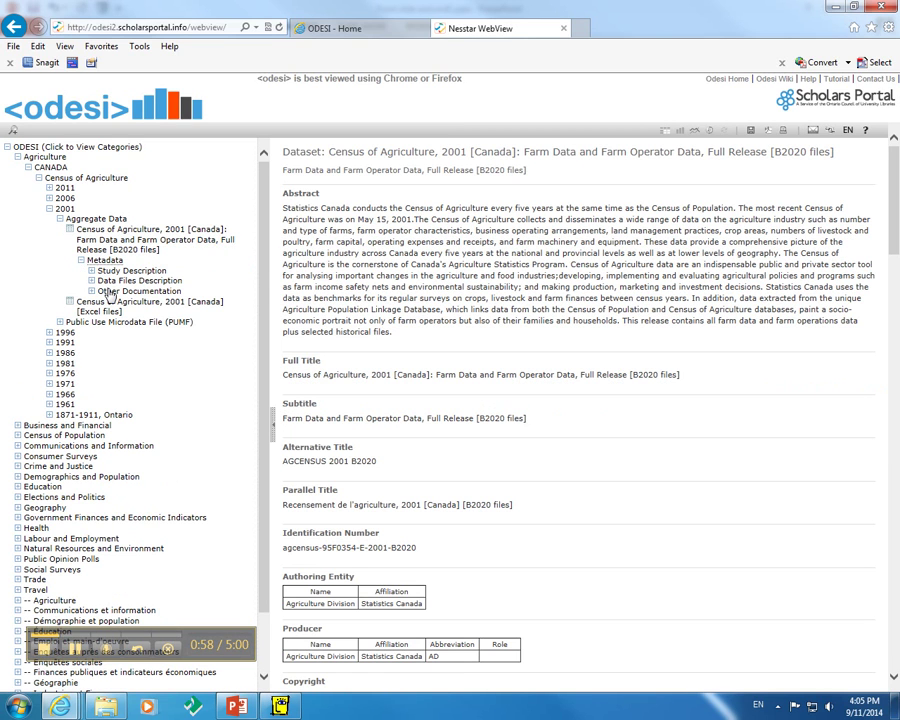
left_click(110, 292)
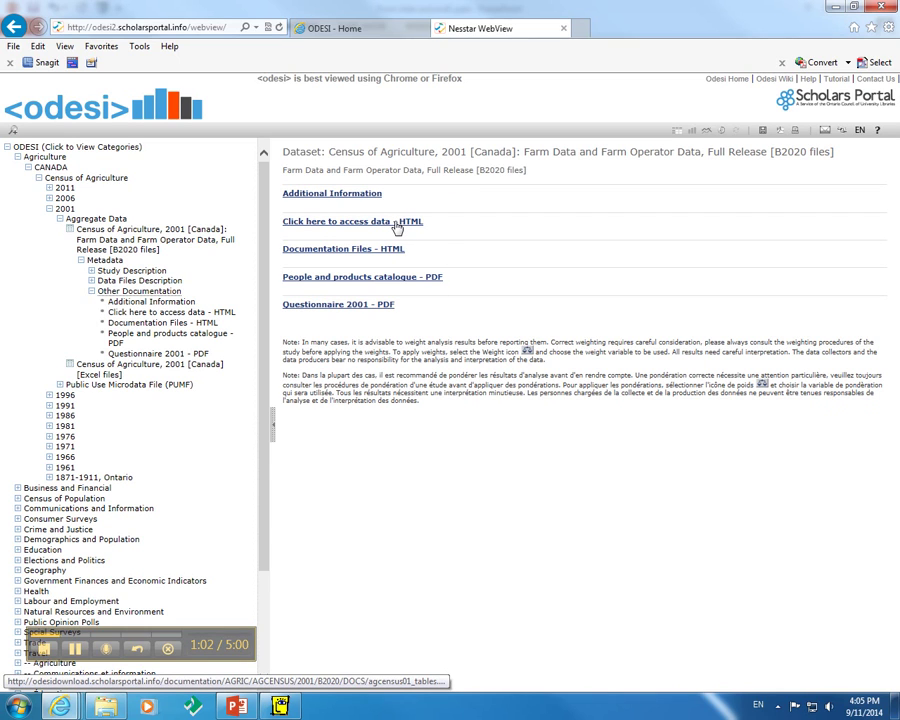
- Download optab05.ivt, Table 5: Farm operators by sex and selected variables, from the HTML Farm Operator Data Tables
left_click(397, 227)
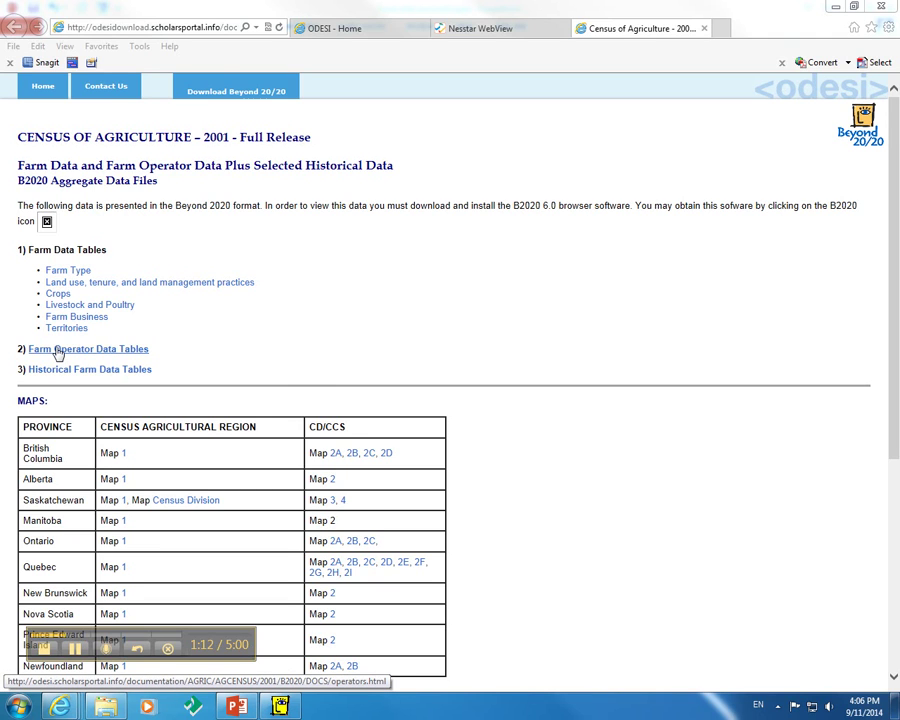
left_click(58, 353)
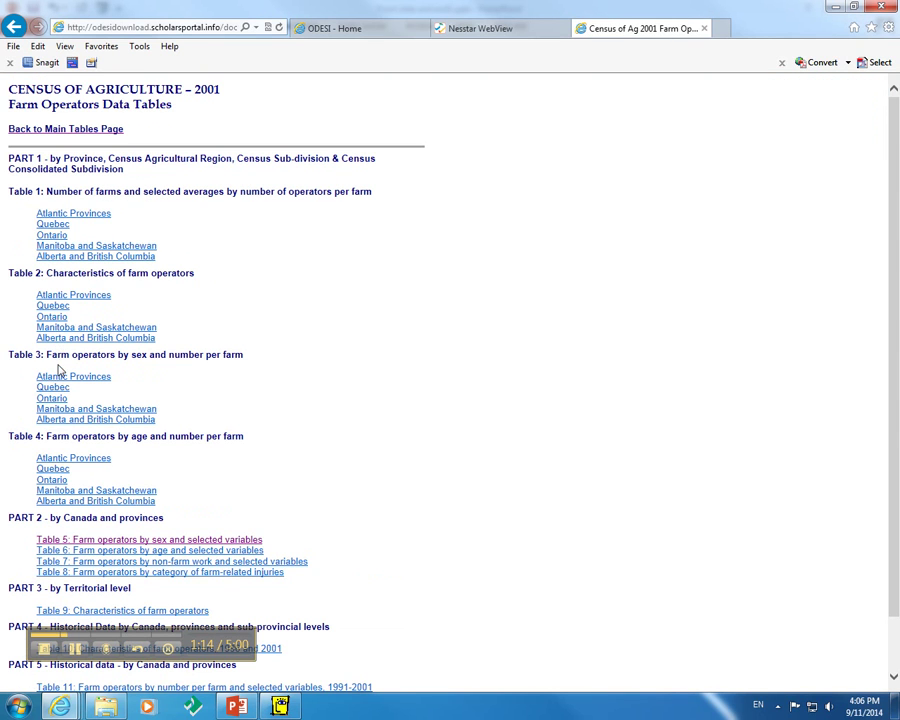
left_click(77, 543)
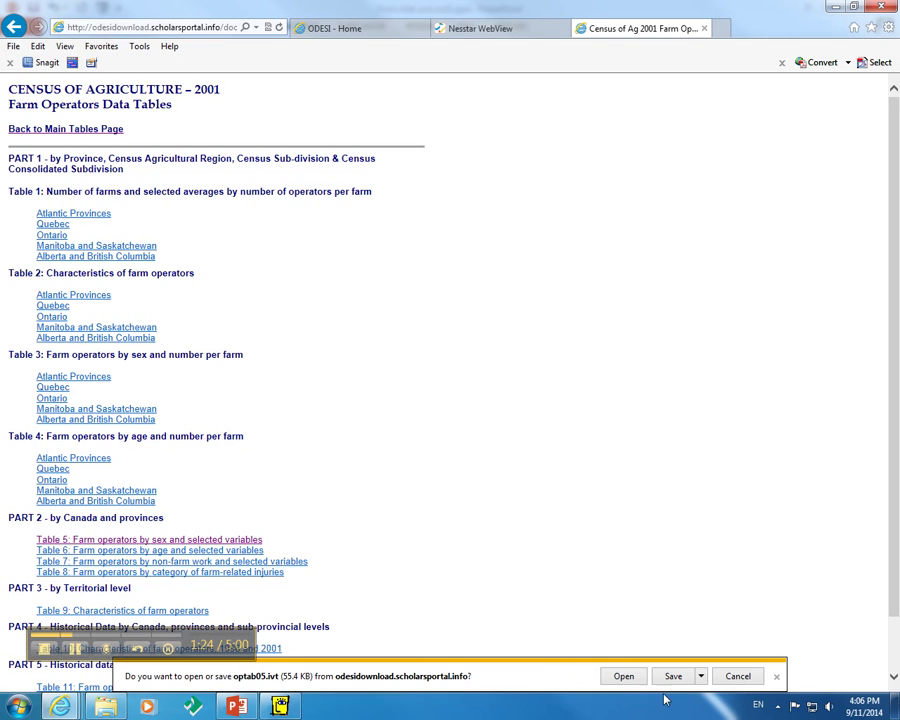
- Open the downloaded optab05.ivt, close the duplicate window, and maximize the program and Table 5 windows
left_click(628, 677)
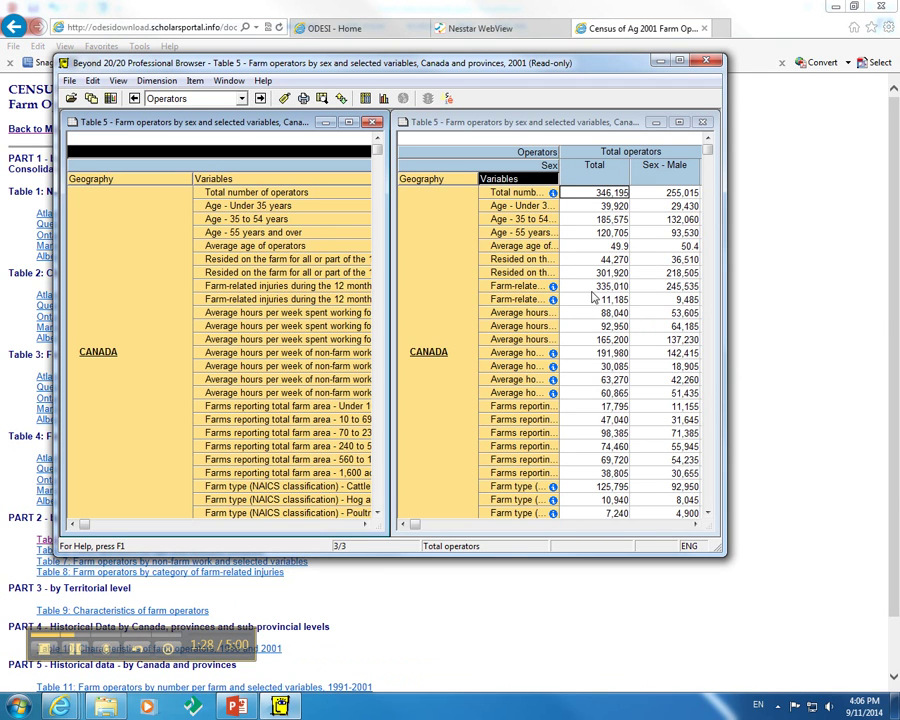
left_click(702, 122)
left_click(679, 62)
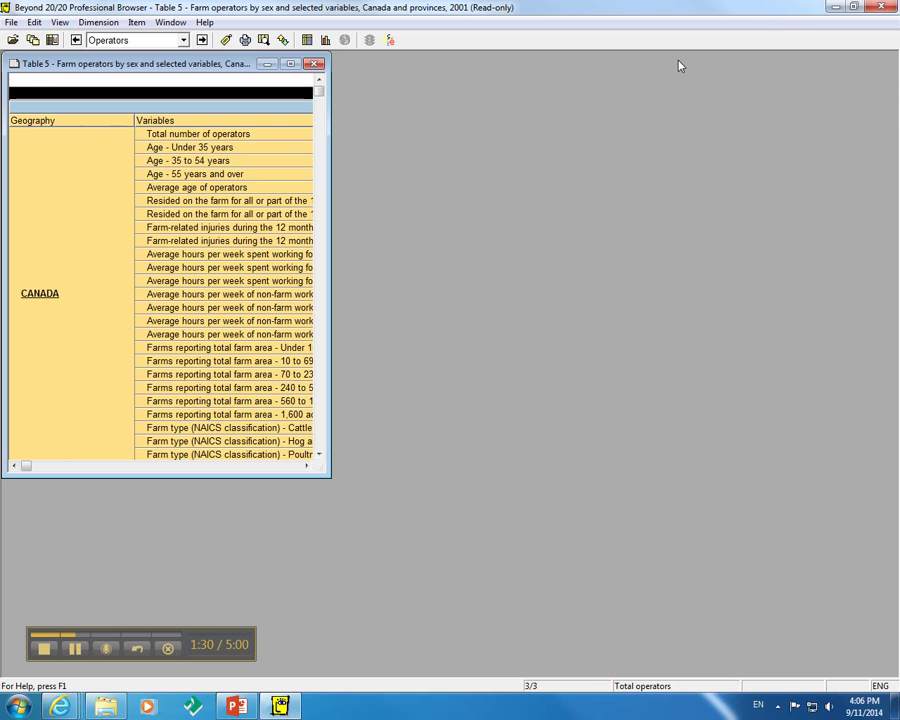
left_click(296, 67)
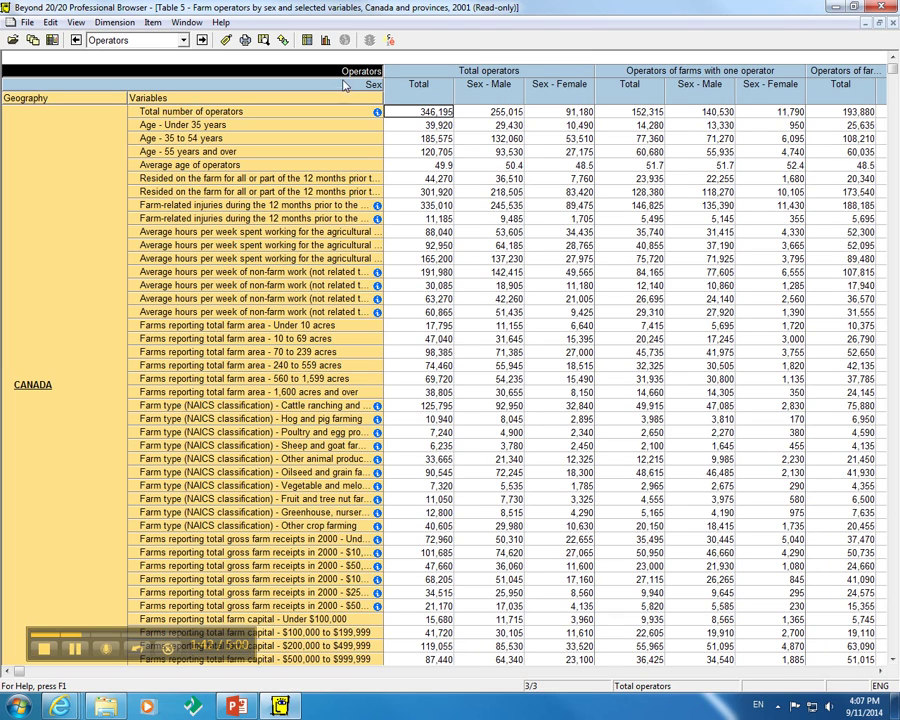
- Show Table 5's File > Summary and scroll through its 4,257 datapoints, four dimensions and missing-value codes
left_click(25, 24)
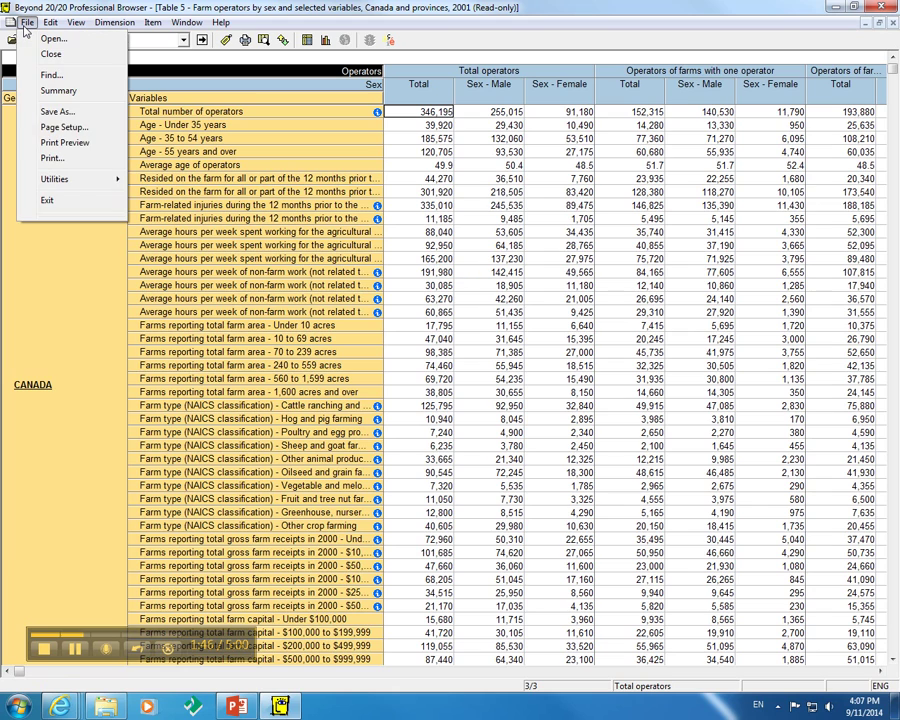
left_click(47, 95)
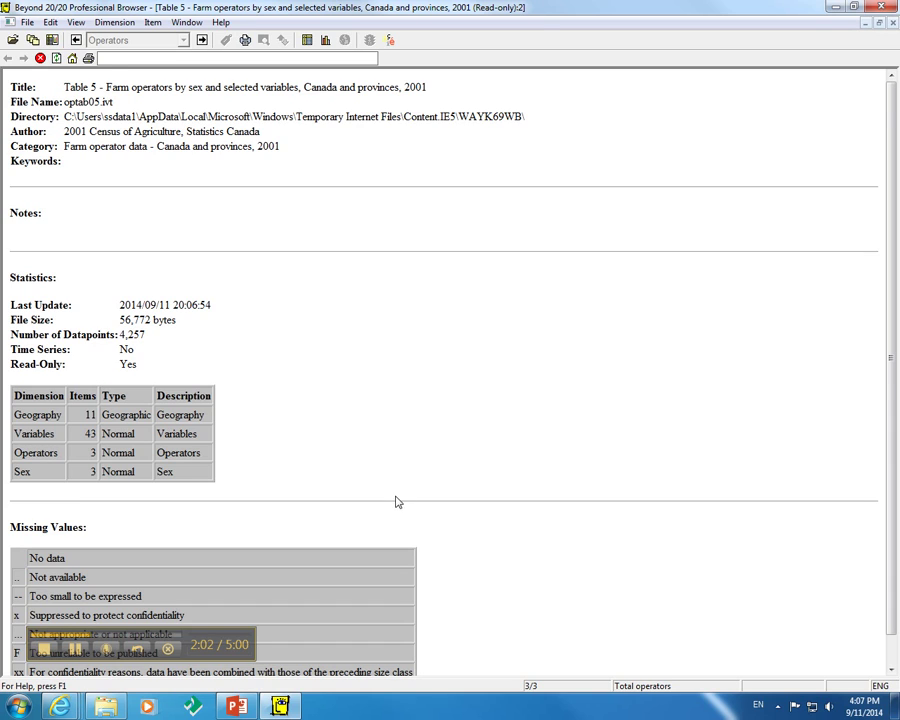
scroll(462, 566, "down", 1)
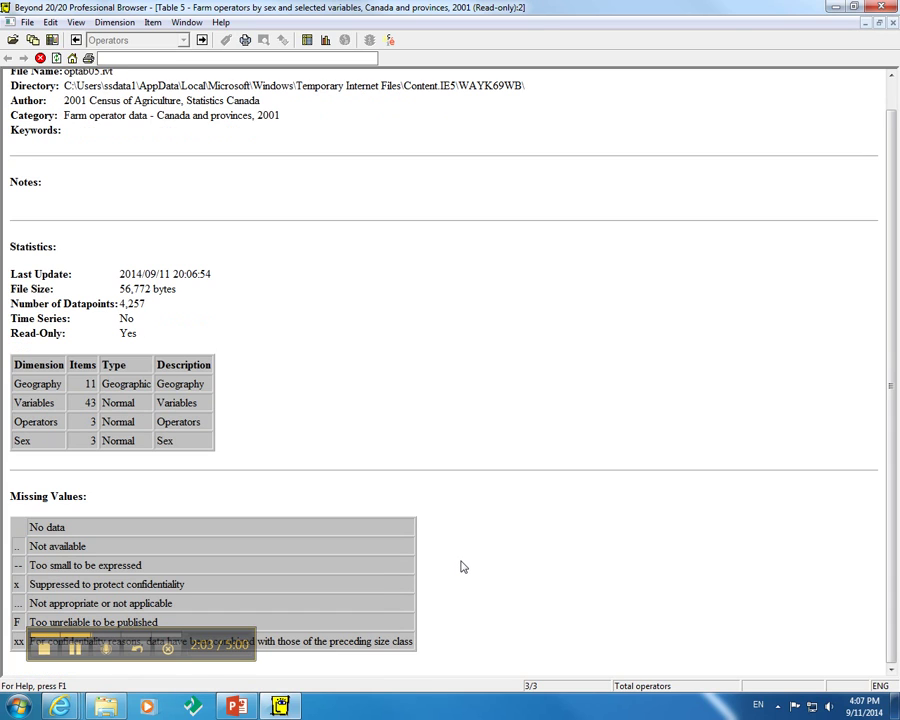
- Close the table summary and show the Dimension > Summary for the Geography dimension
left_click(893, 27)
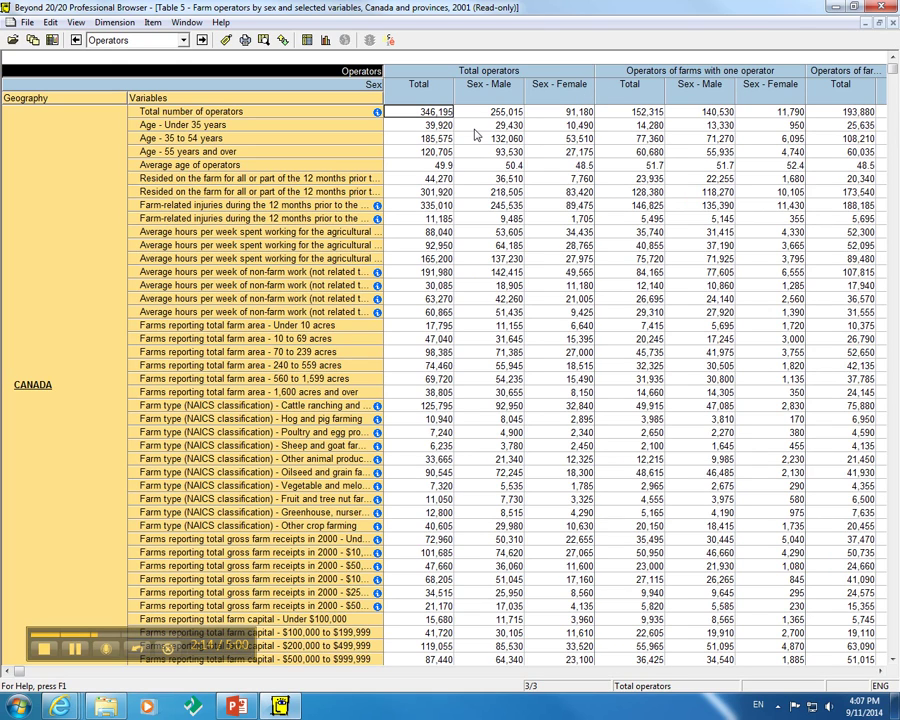
left_click(88, 101)
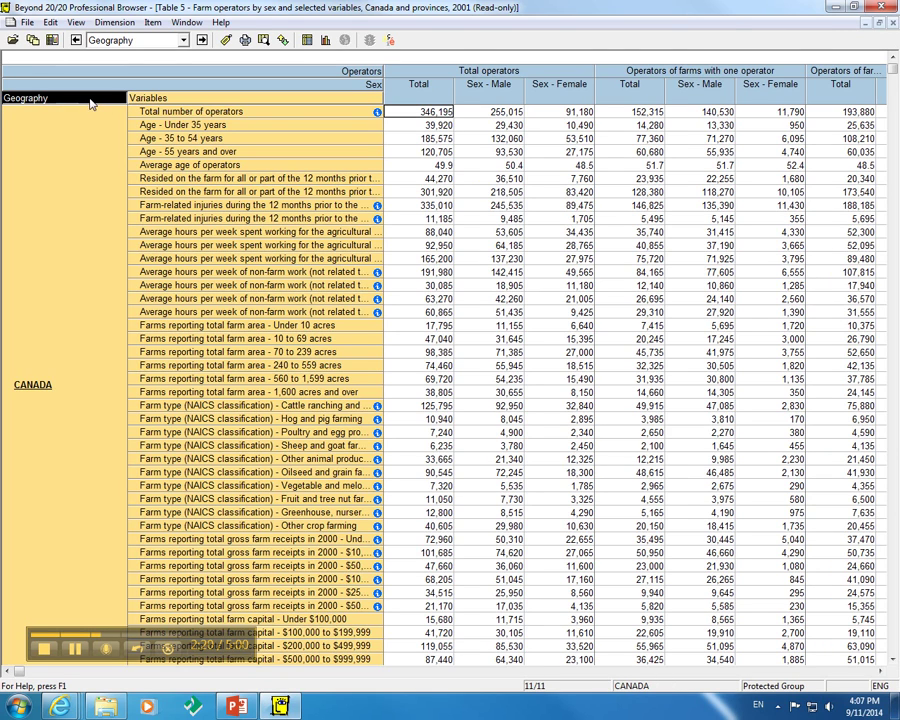
left_click(114, 24)
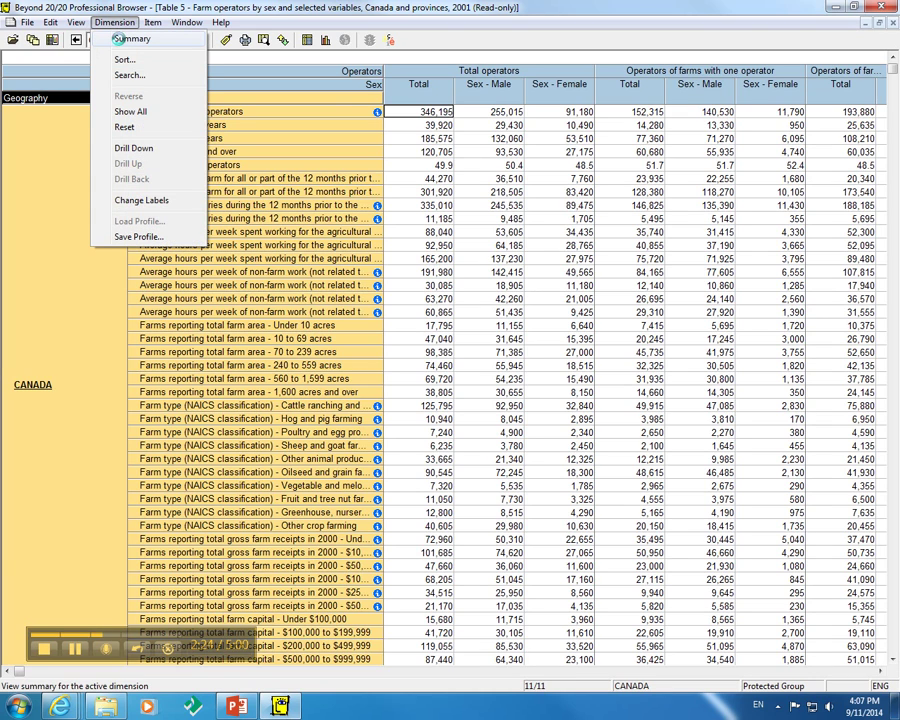
left_click(96, 37)
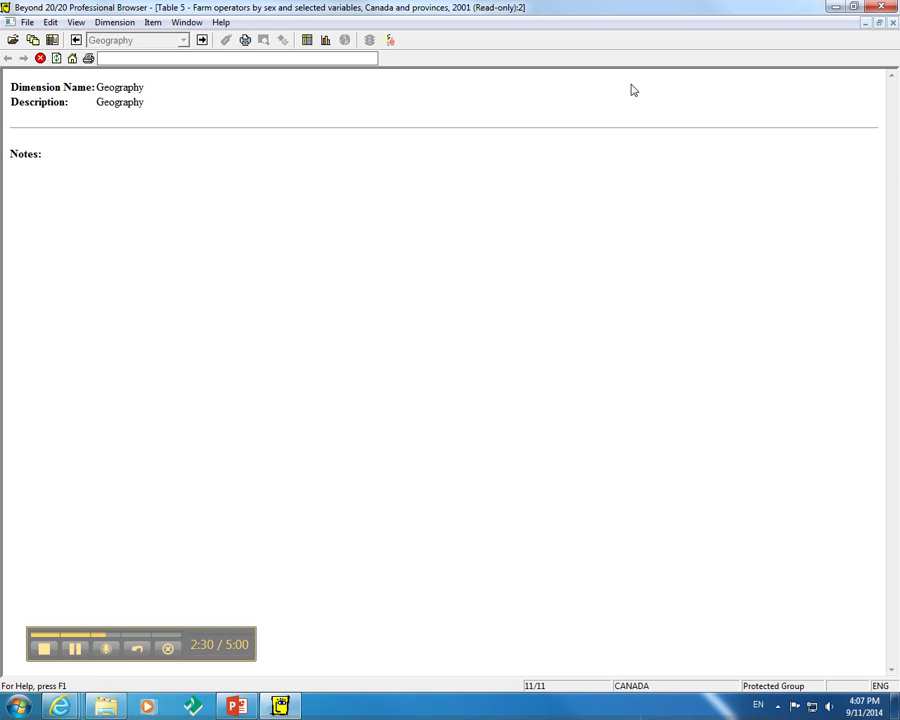
- Close the Geography summary, read the ATOTAL notes for Total number of operators, then close them
left_click(892, 25)
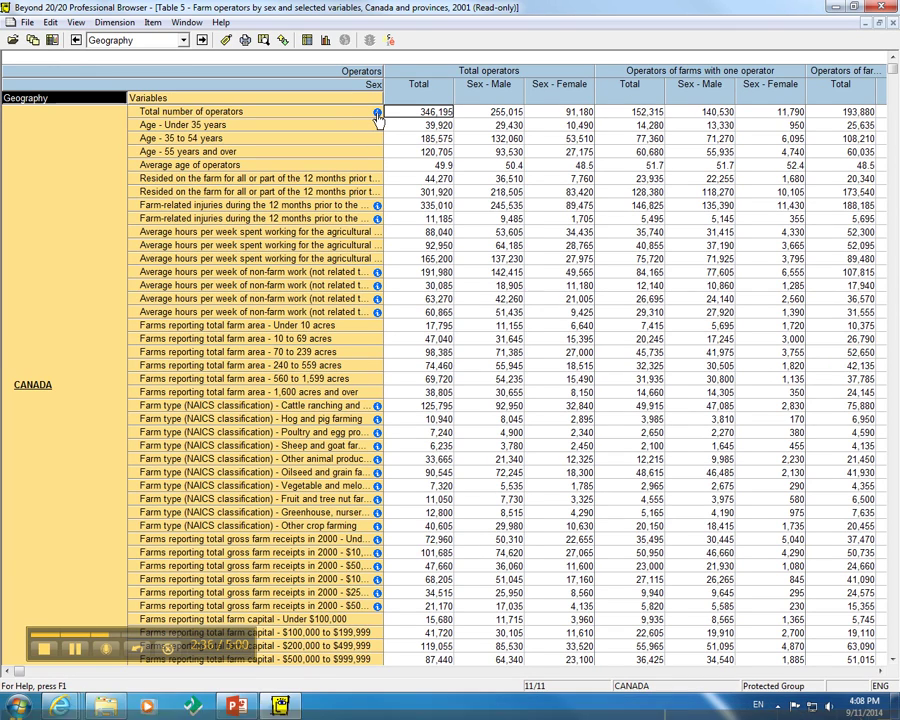
left_click(377, 114)
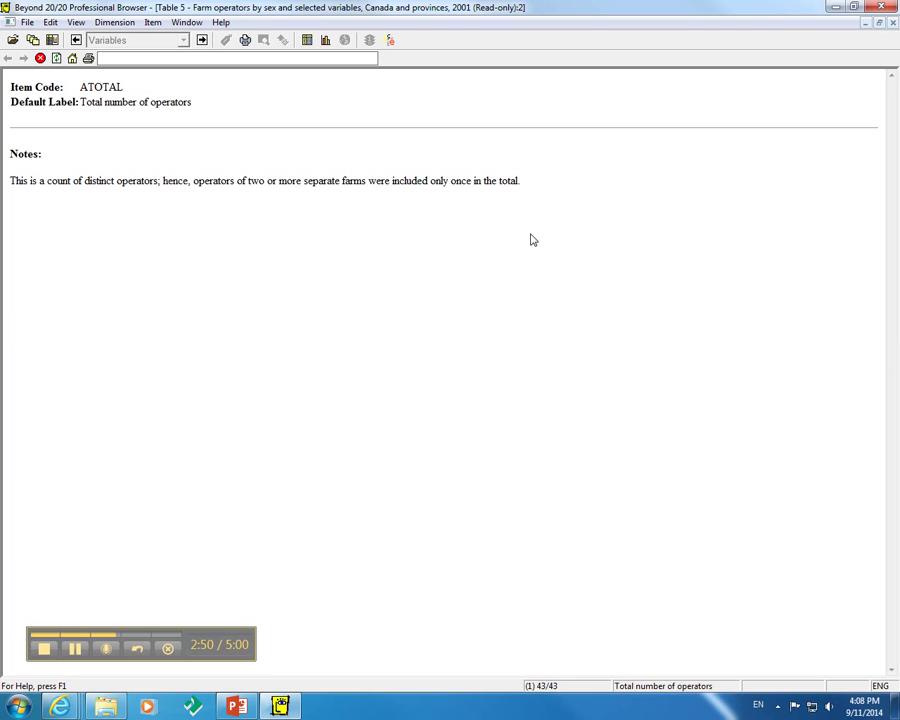
left_click(893, 23)
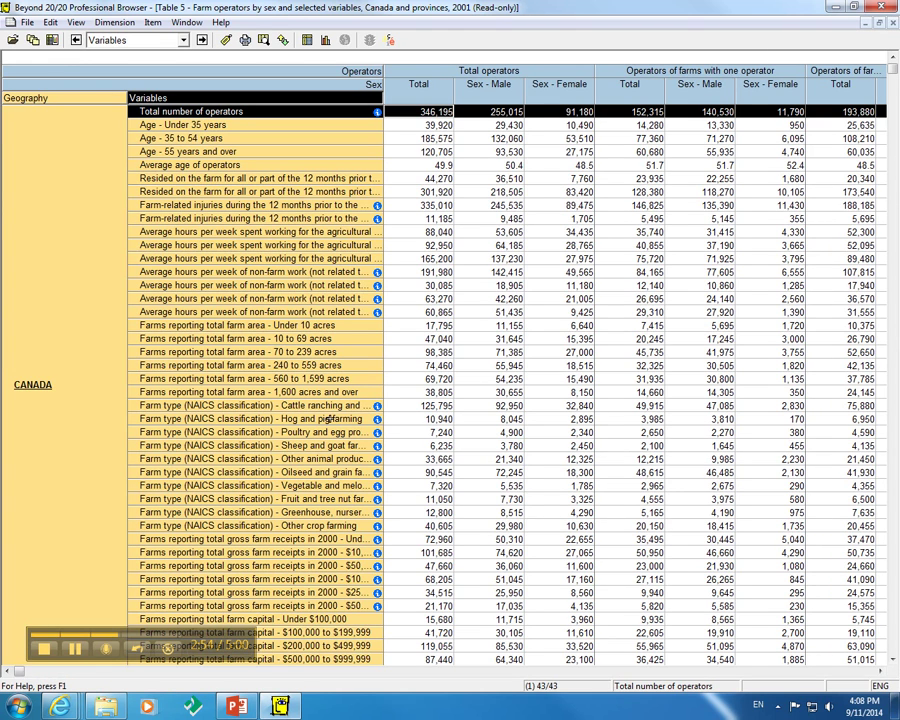
- Switch back to PowerPoint with Alt+Tab, showing the closing credits slide 33 of 33
key("alt+Tab")
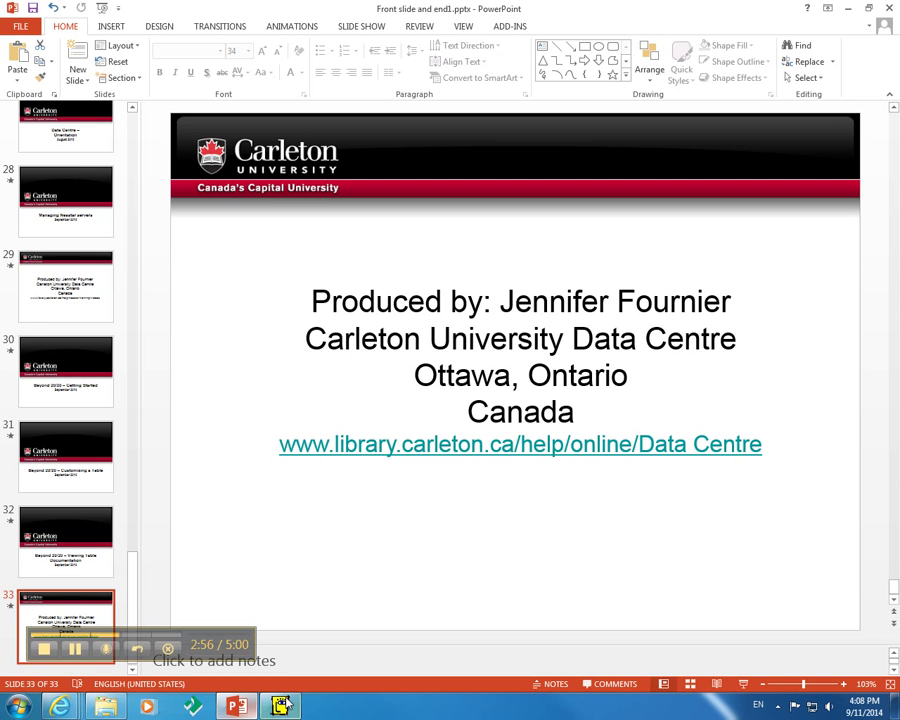